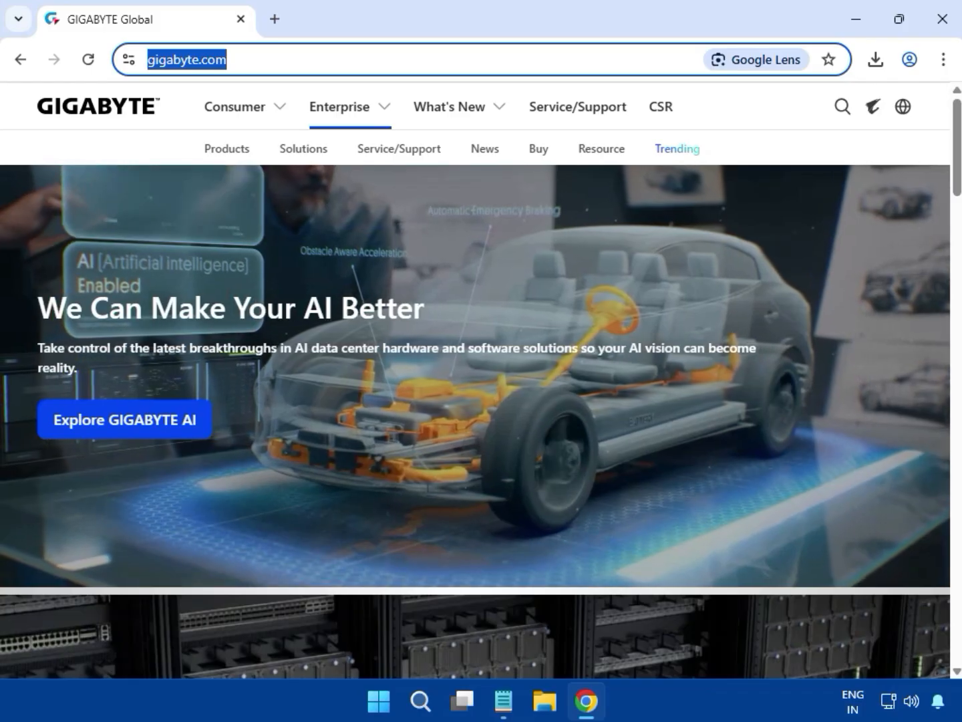
# Step: Run a GIGABYTE site search for 'H410M K' to list its matching products
pyautogui.click(320, 62)
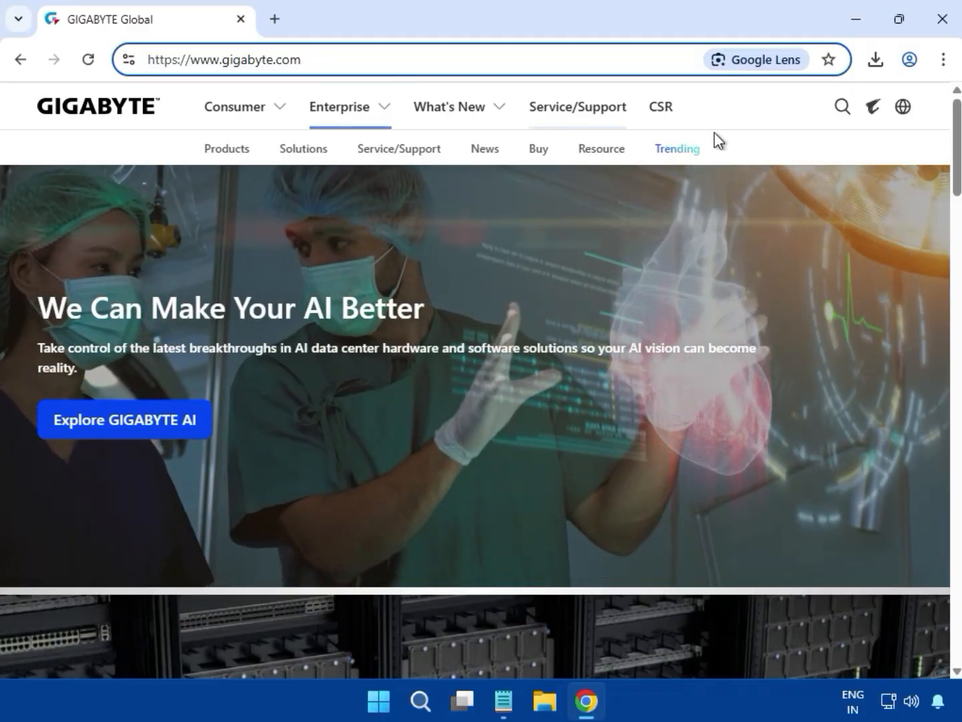
pyautogui.click(840, 109)
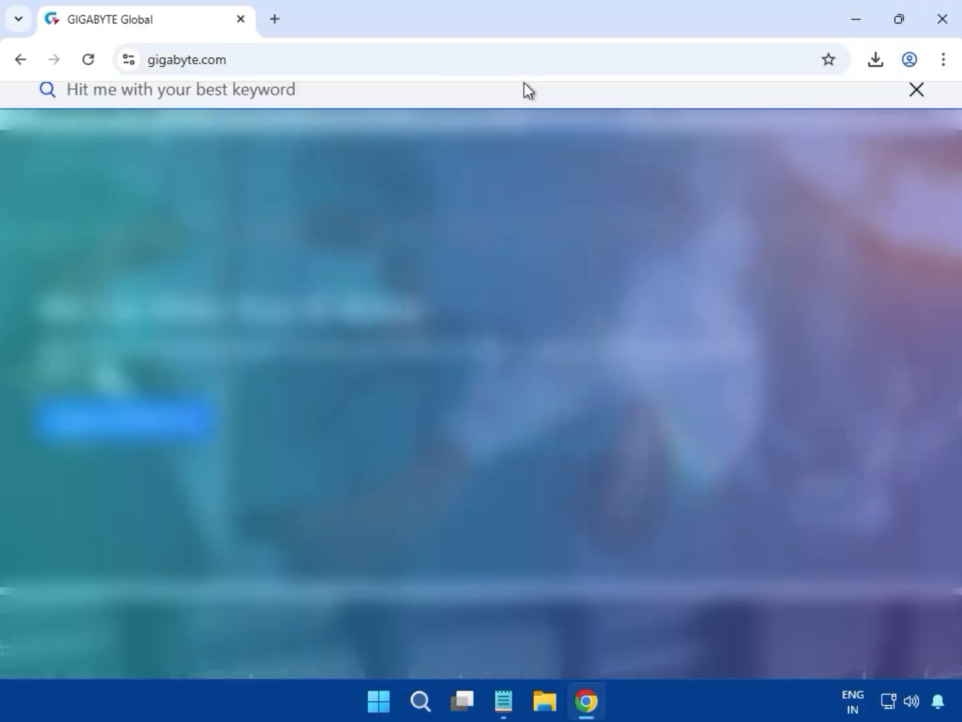
pyautogui.write('H410M K')
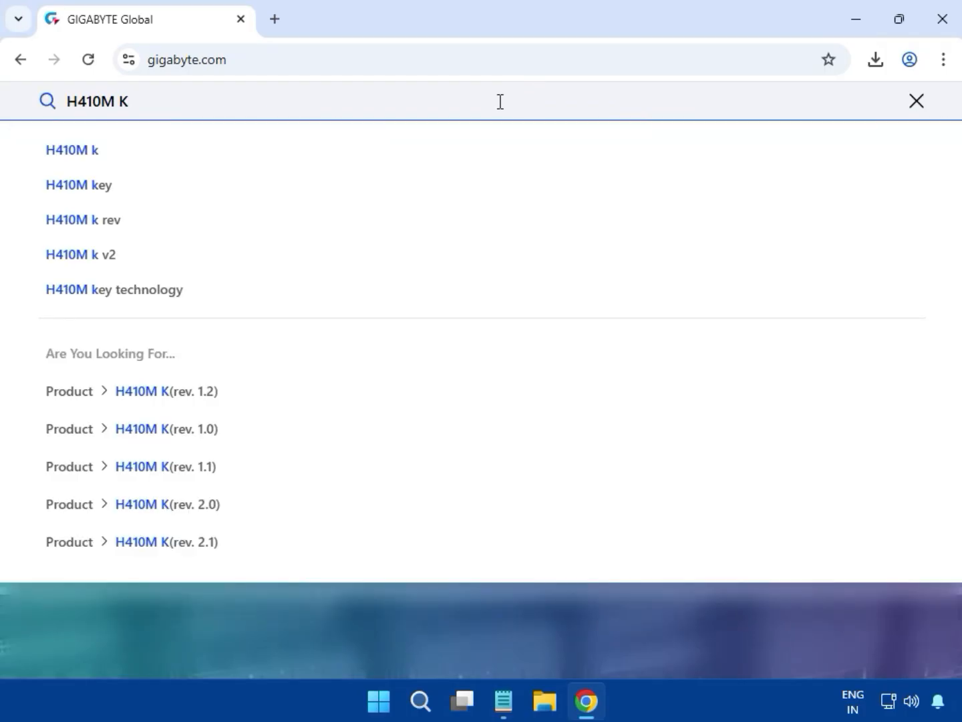
pyautogui.press('Return')
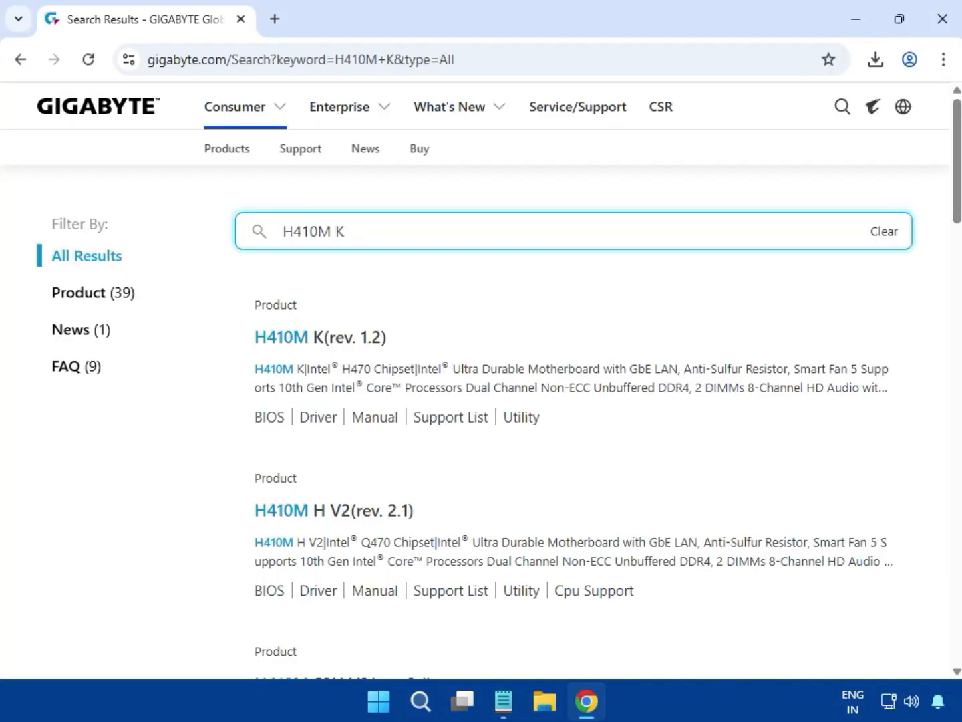
# Step: Filter results to products, open H410M K (rev. 1.2), and go to its Support downloads
pyautogui.click(106, 305)
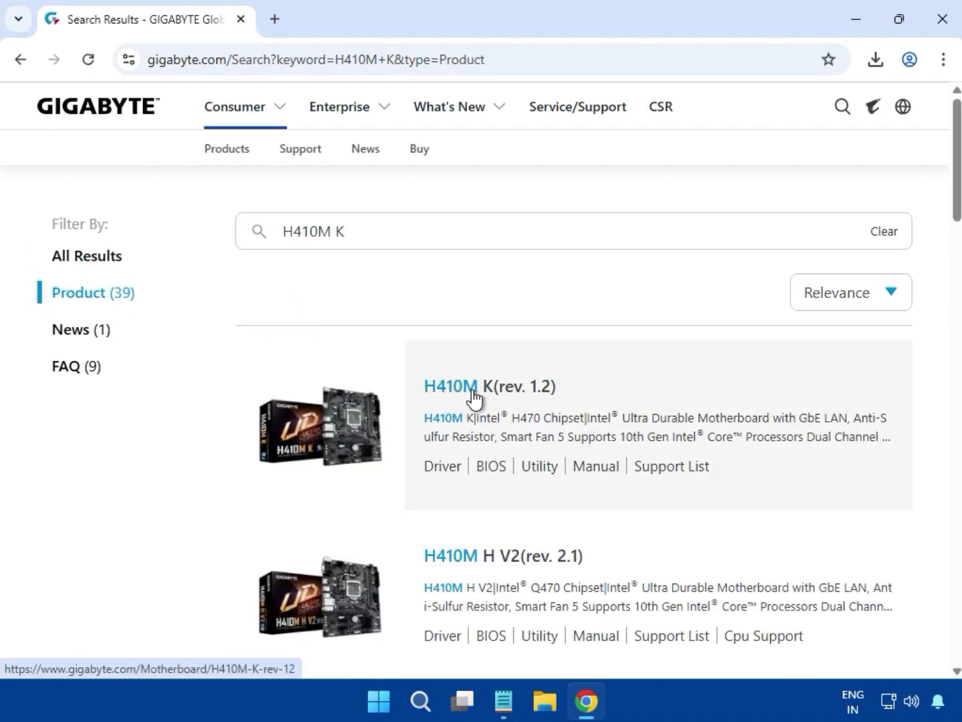
pyautogui.click(472, 391)
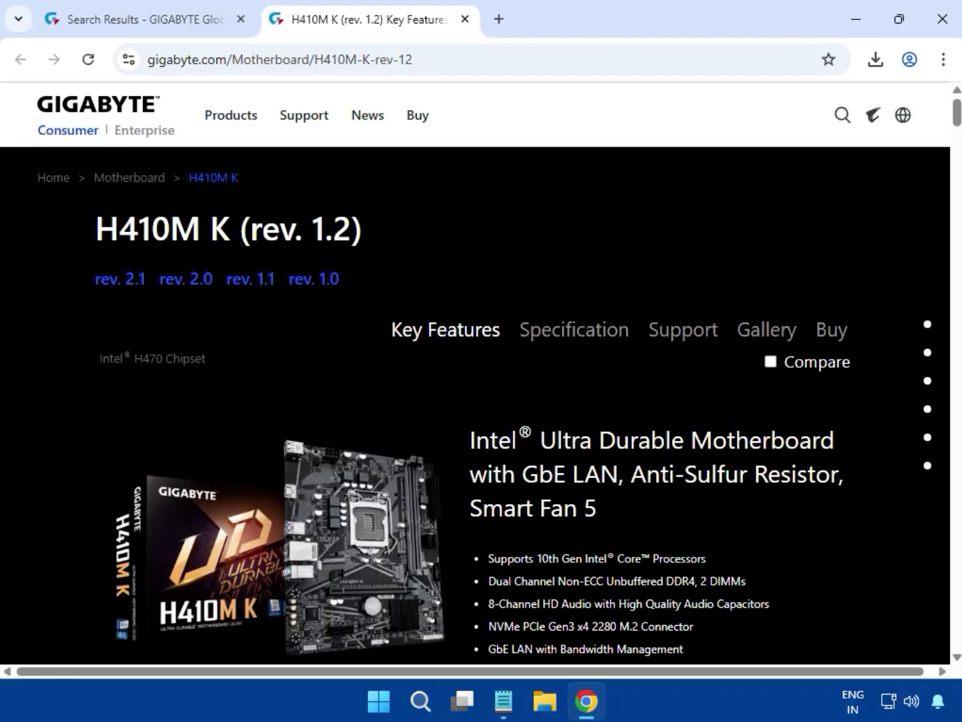
pyautogui.click(671, 327)
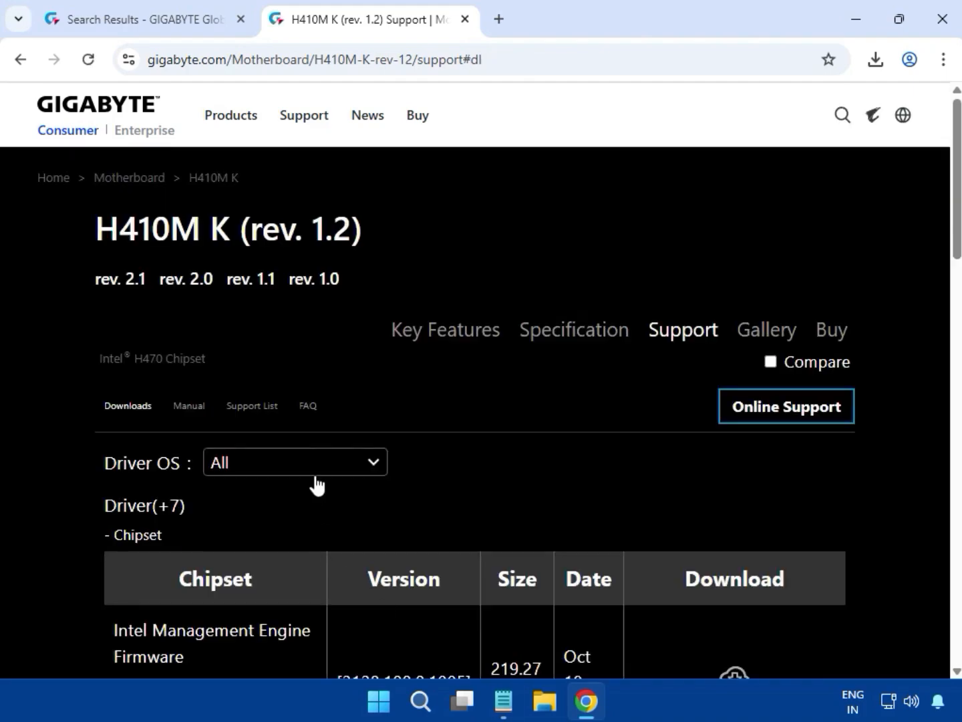
# Step: Set the Driver OS filter to Windows 11 64bit
pyautogui.click(351, 474)
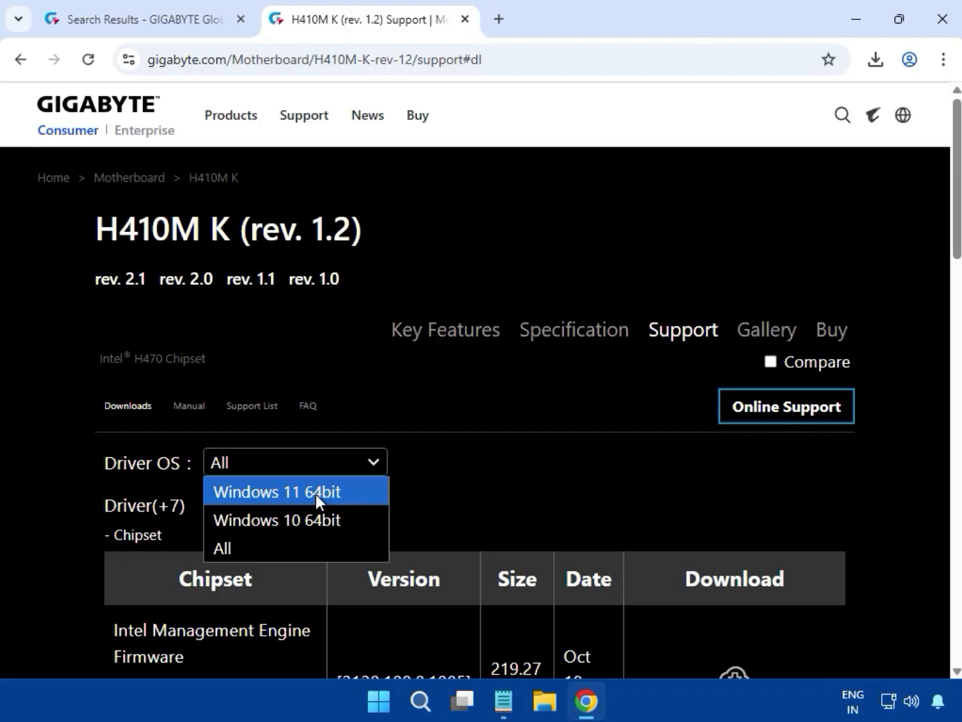
pyautogui.click(556, 471)
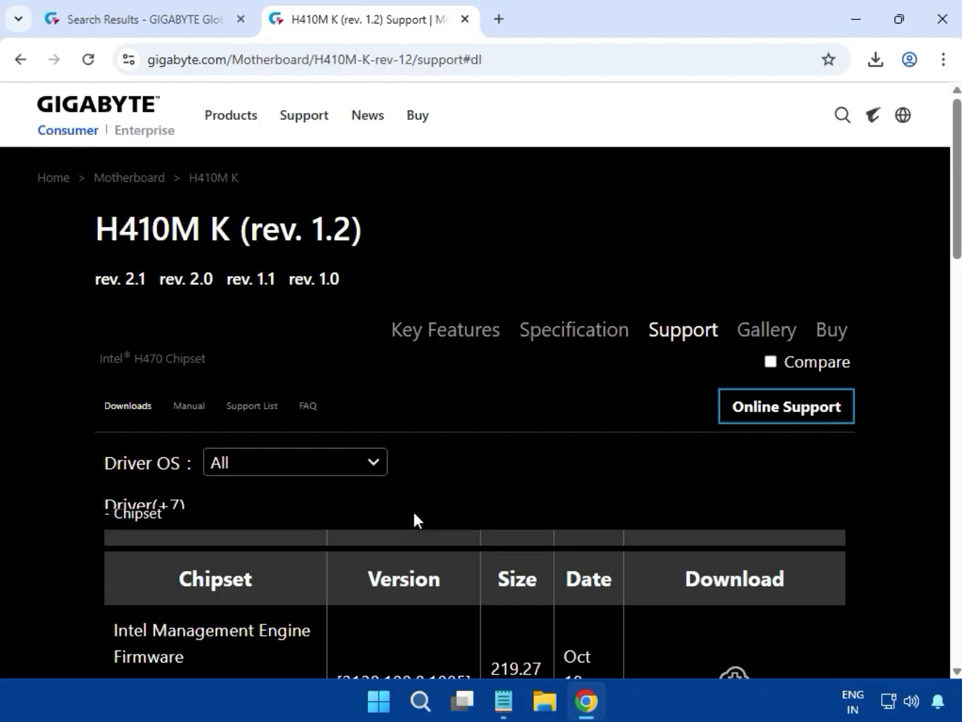
pyautogui.scroll(-10, 393, 521)
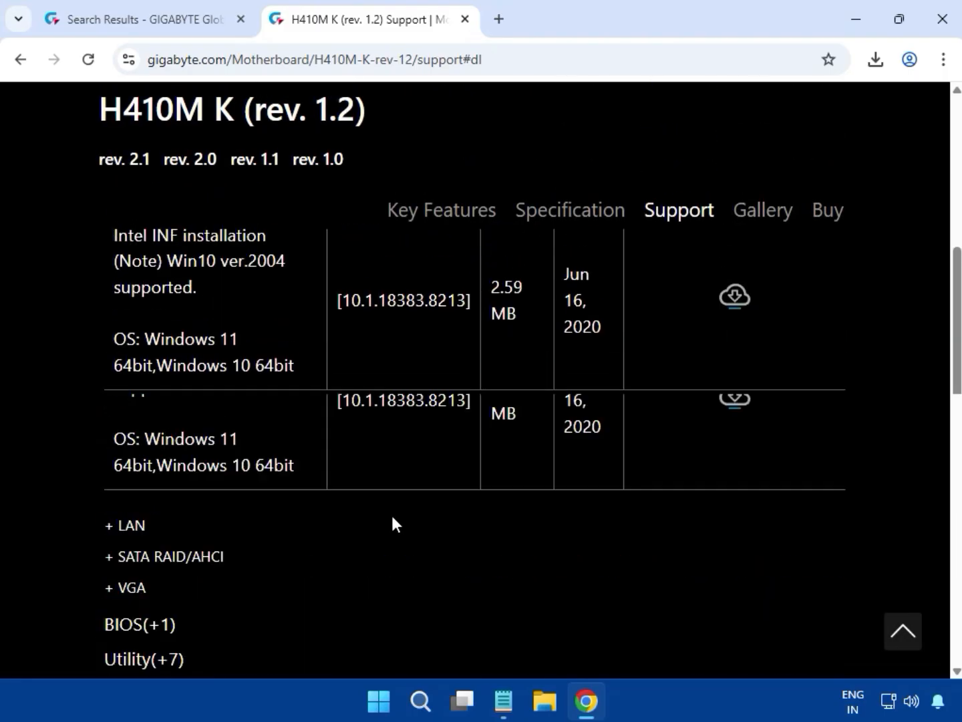
pyautogui.scroll(10, 392, 524)
pyautogui.scroll(-5, 374, 522)
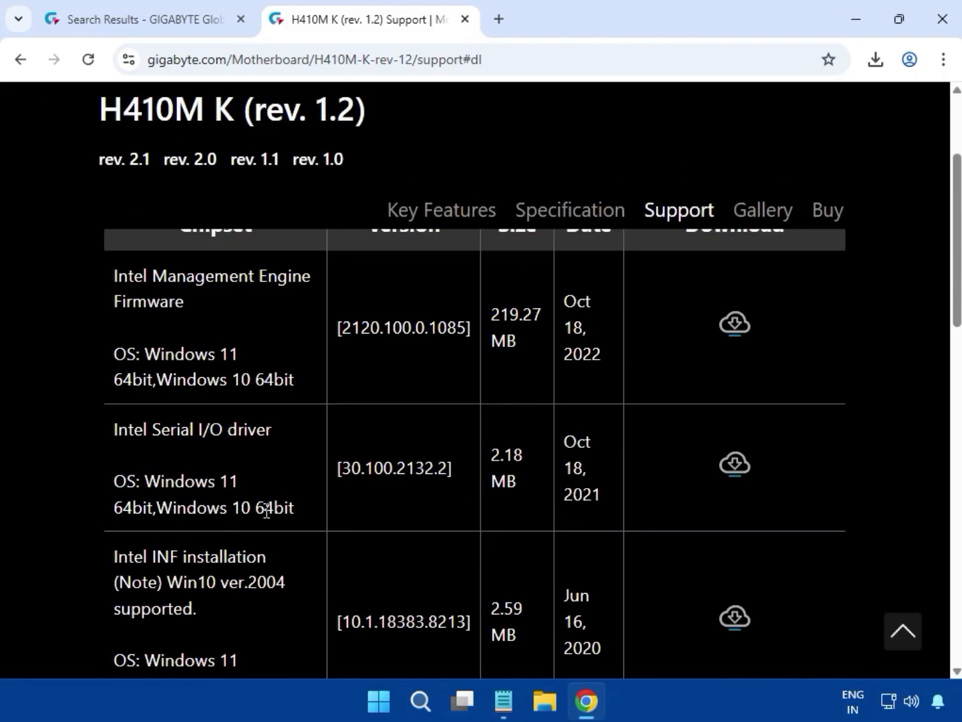
pyautogui.scroll(5, 267, 510)
pyautogui.moveTo(168, 536); pyautogui.dragTo(123, 535)
pyautogui.click(257, 467)
pyautogui.click(256, 489)
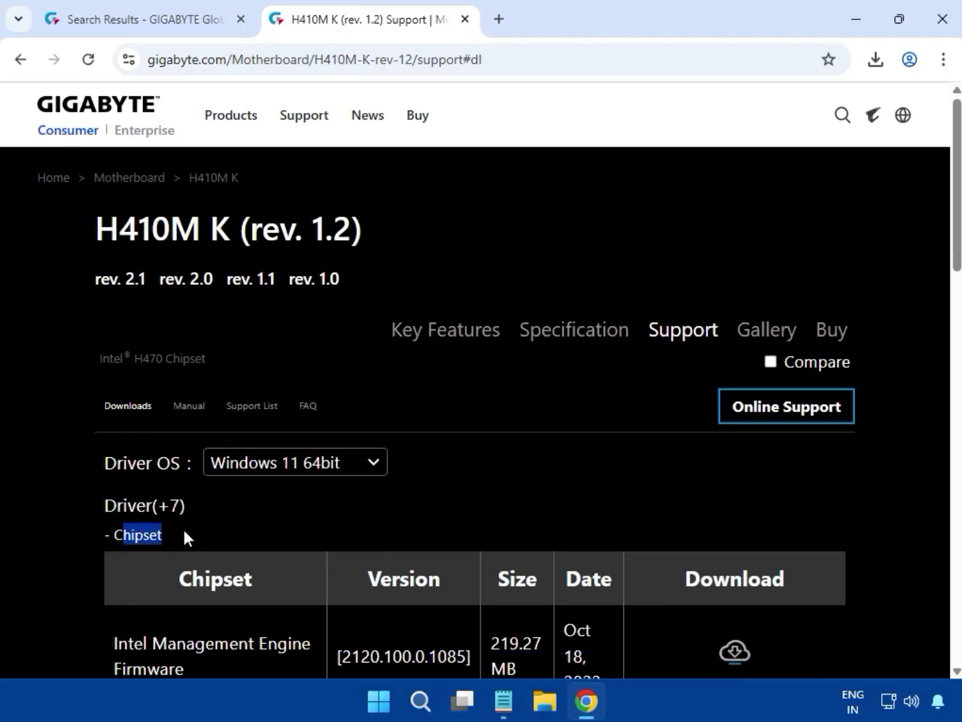
# Step: Download the Intel Serial I/O chipset driver 30.100.2132.2
pyautogui.doubleClick(130, 534)
pyautogui.scroll(-1, 313, 564)
pyautogui.scroll(-3, 313, 565)
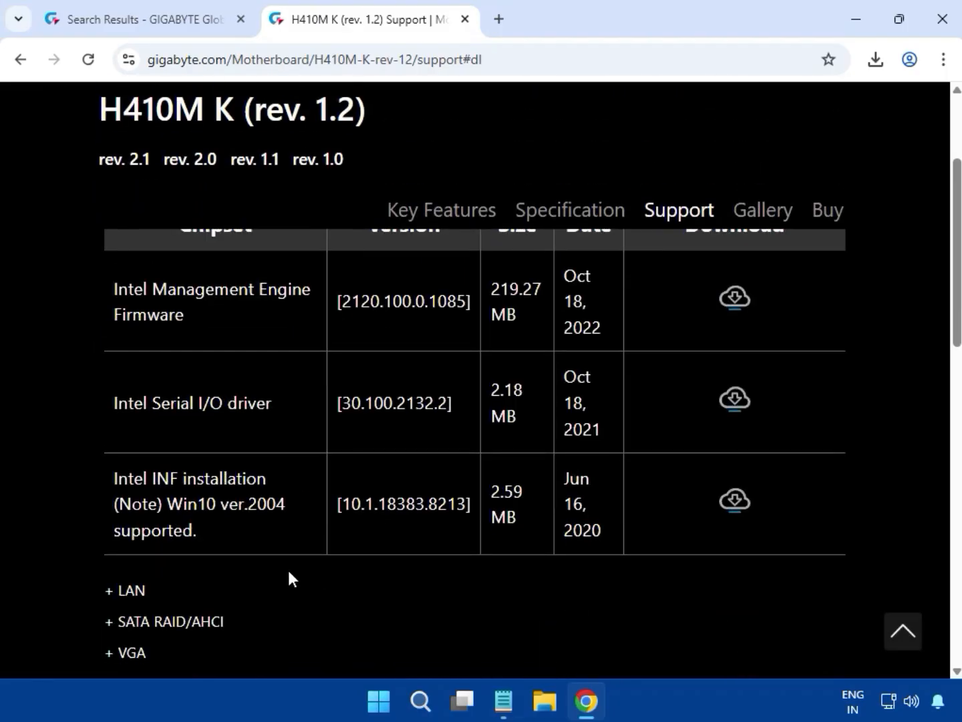
pyautogui.scroll(1, 289, 572)
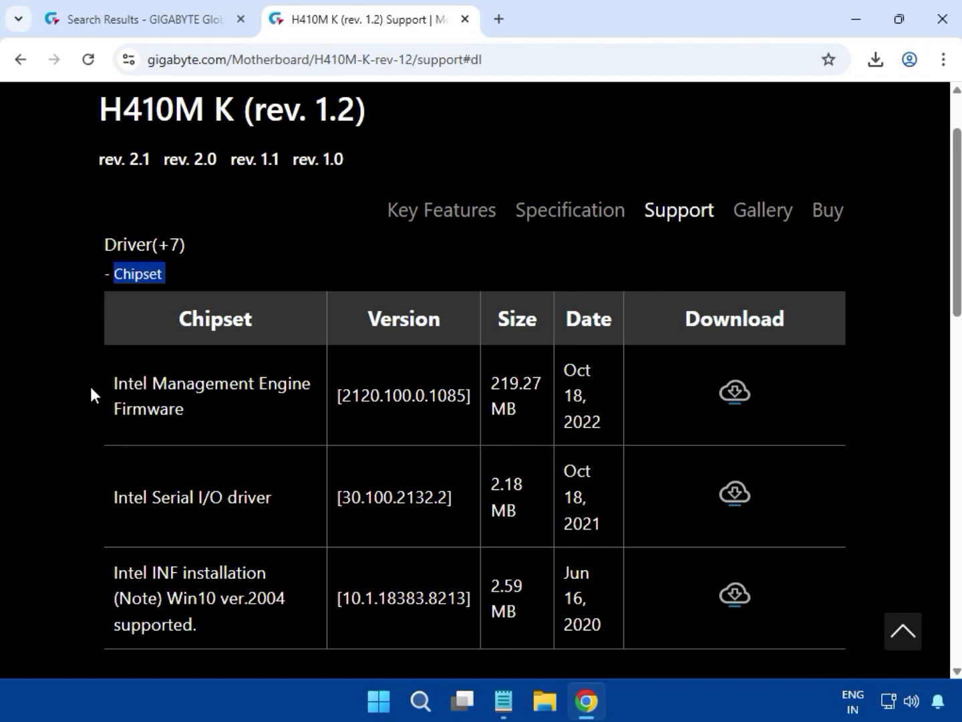
pyautogui.moveTo(108, 496); pyautogui.dragTo(267, 496)
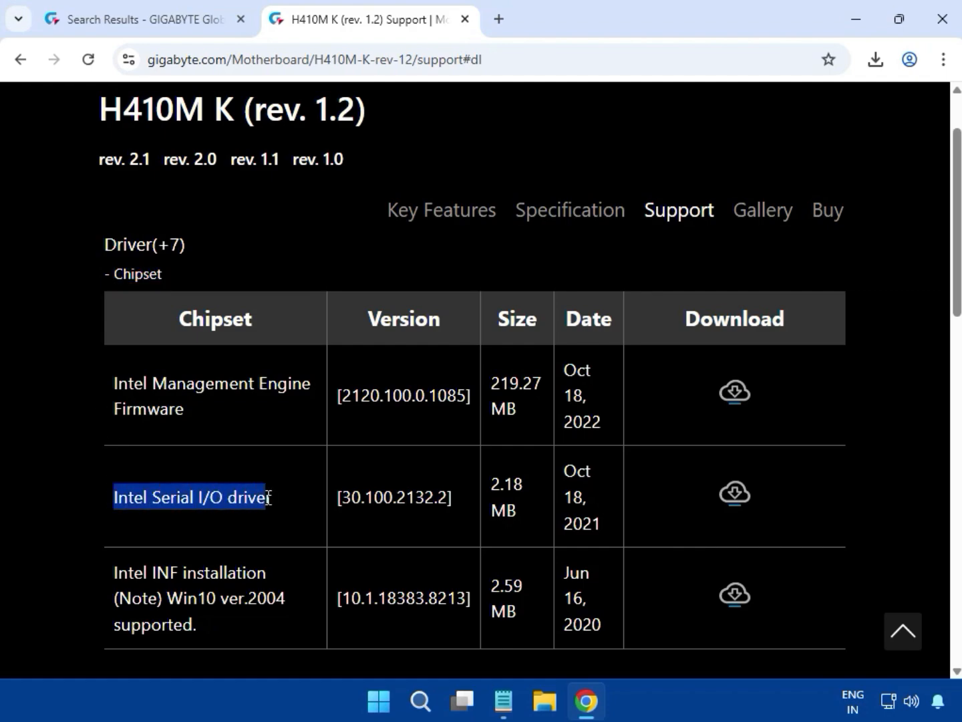
pyautogui.click(739, 497)
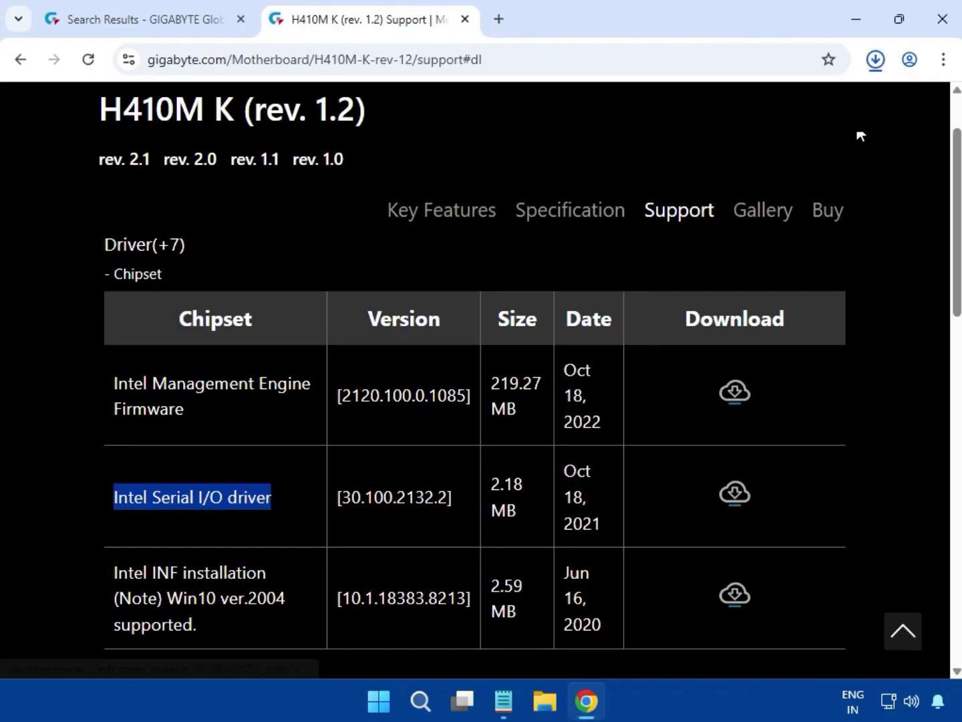
# Step: Run SetupSerialIO.exe from the serialio zip in 7-Zip, approve it, and close the unsupported-platform failure
pyautogui.click(873, 69)
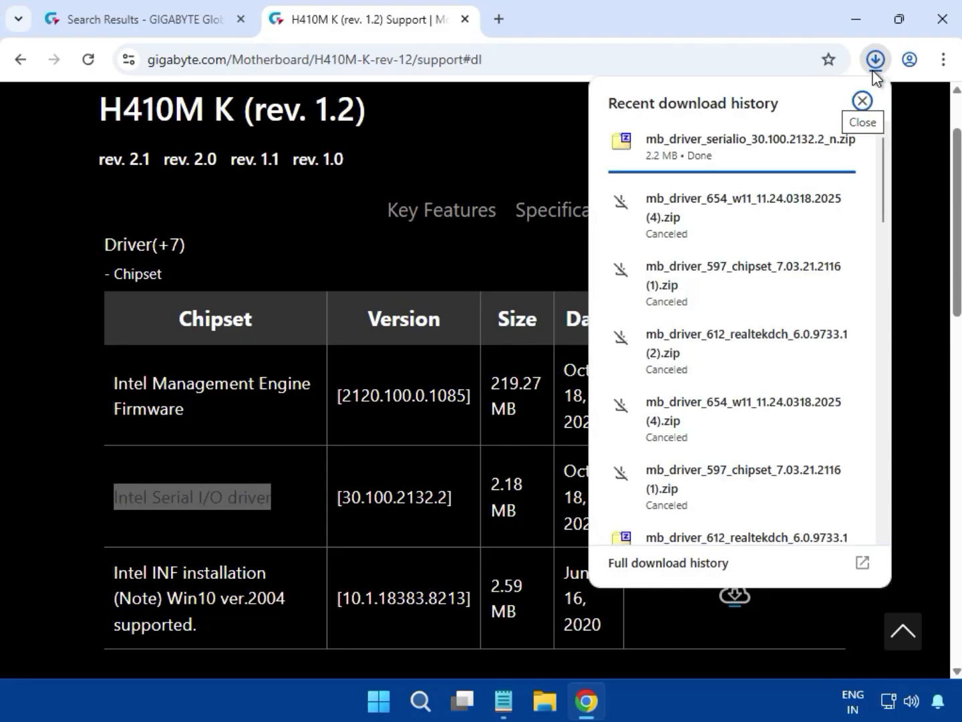
pyautogui.click(703, 158)
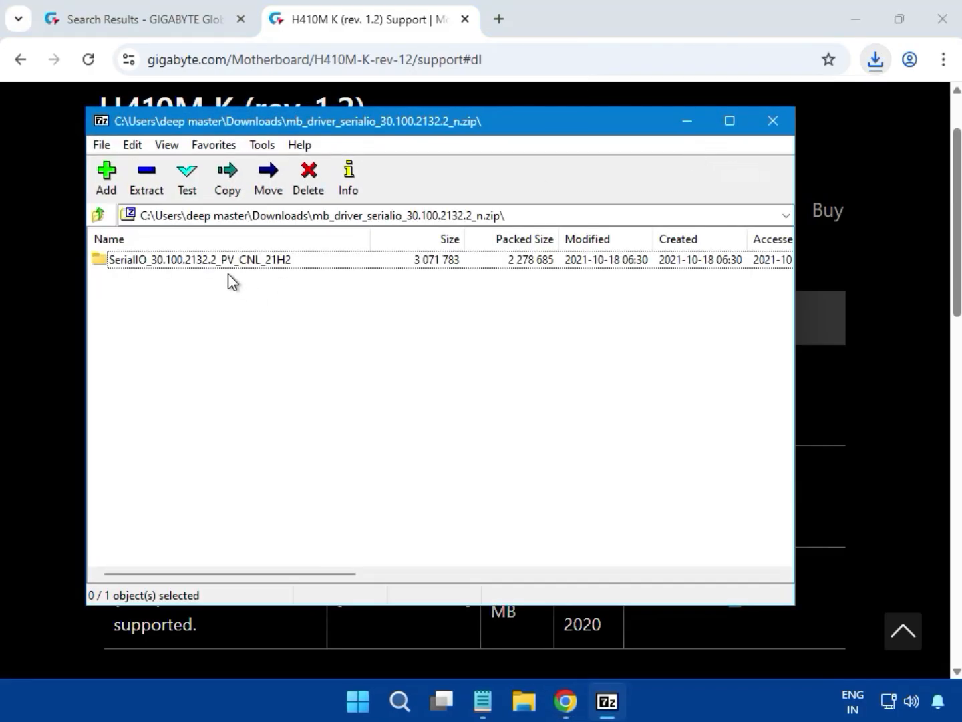
pyautogui.doubleClick(223, 264)
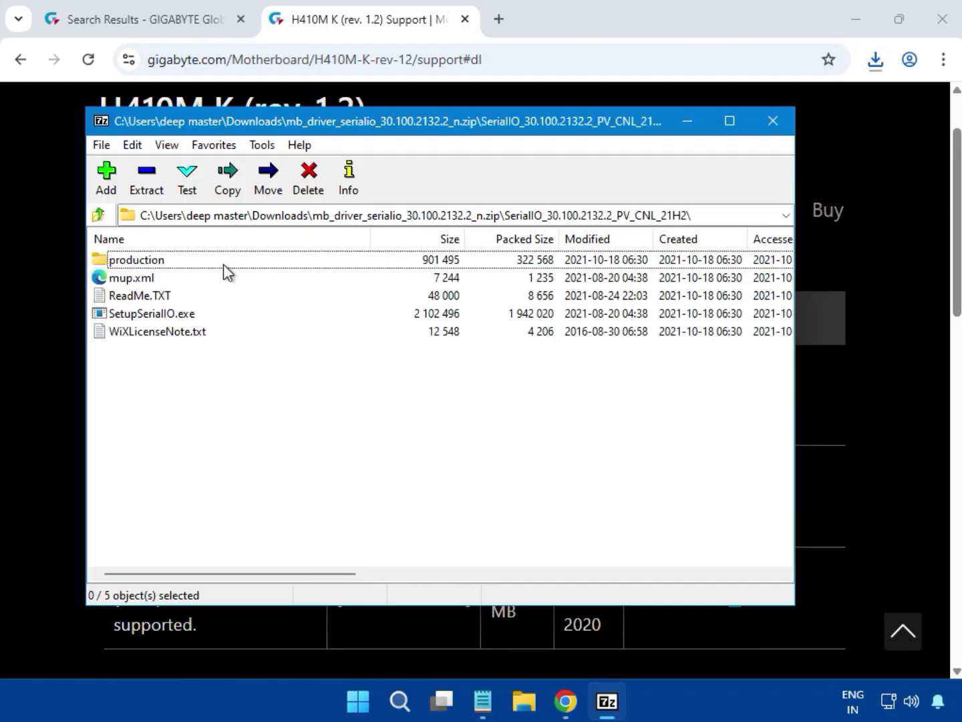
pyautogui.click(141, 316)
pyautogui.doubleClick(186, 316)
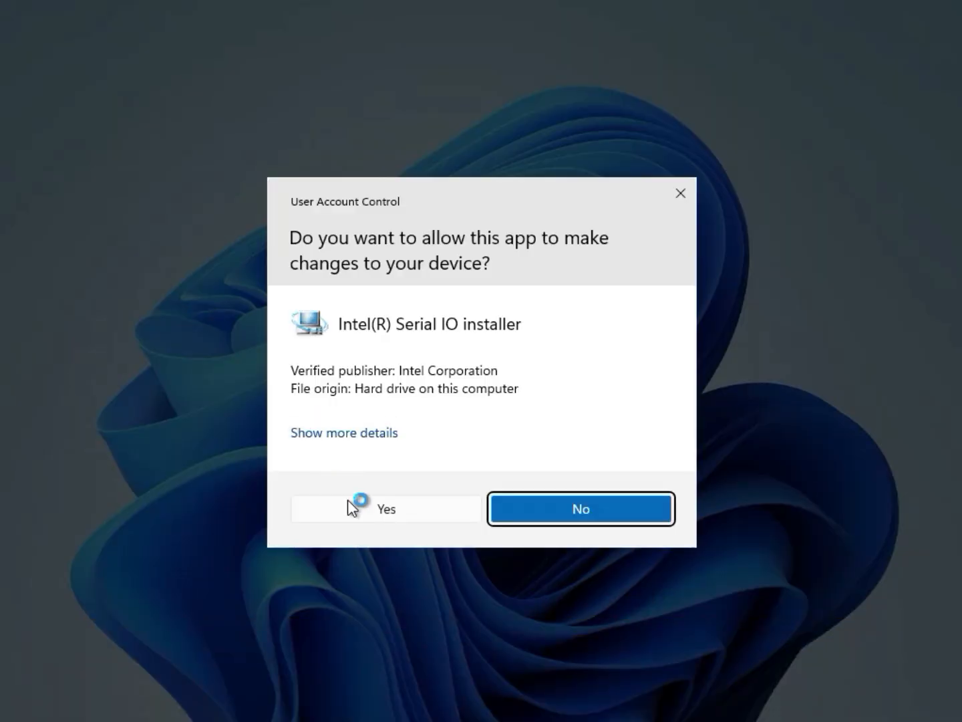
pyautogui.click(379, 506)
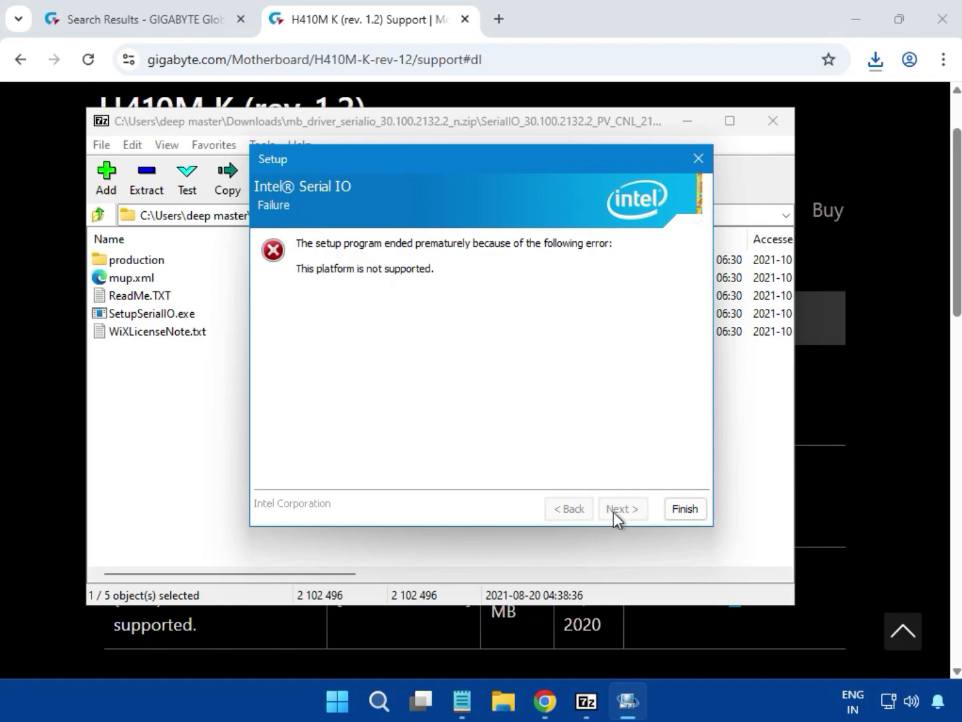
pyautogui.click(678, 510)
# Step: Expand the LAN drivers and download Realtek LAN Driver 10.050.0901.2021
pyautogui.click(773, 122)
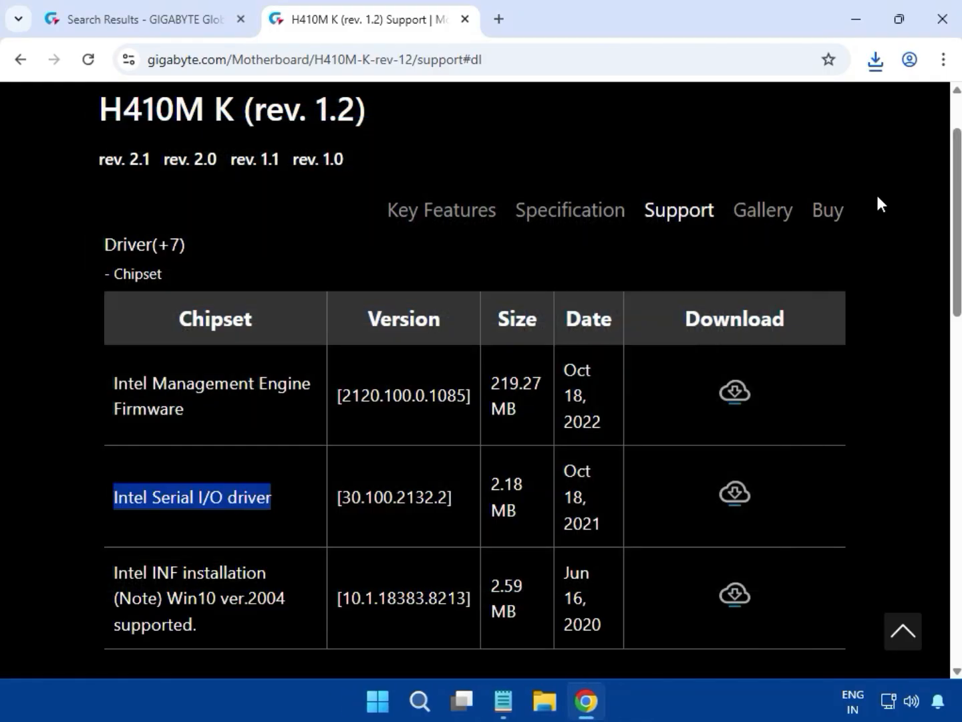
pyautogui.click(810, 395)
pyautogui.scroll(4, 790, 538)
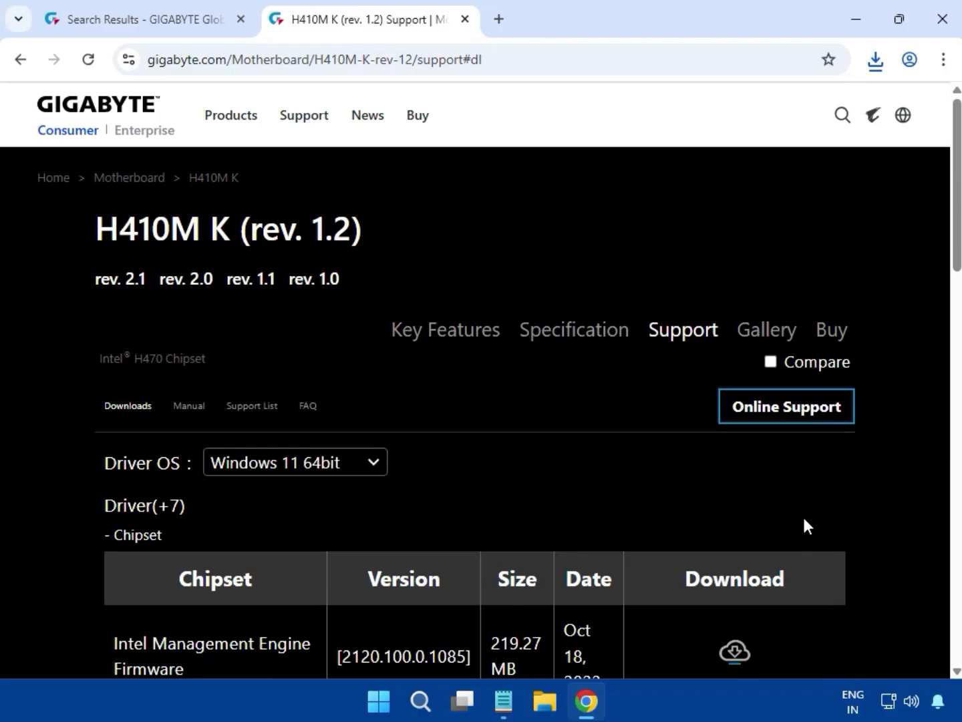
pyautogui.scroll(-7, 803, 514)
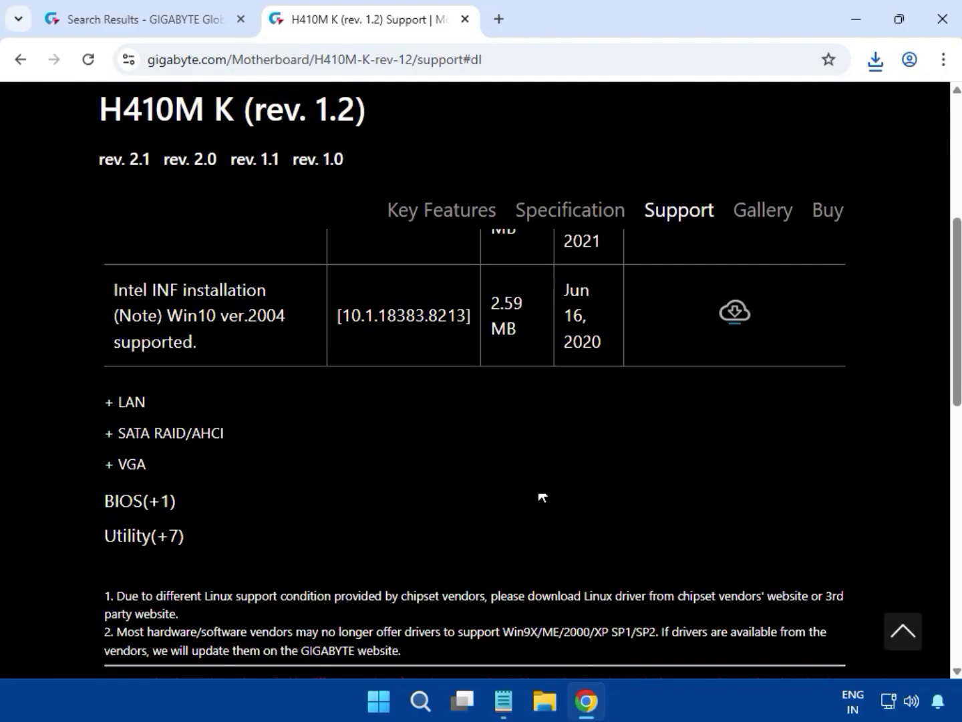
pyautogui.click(131, 401)
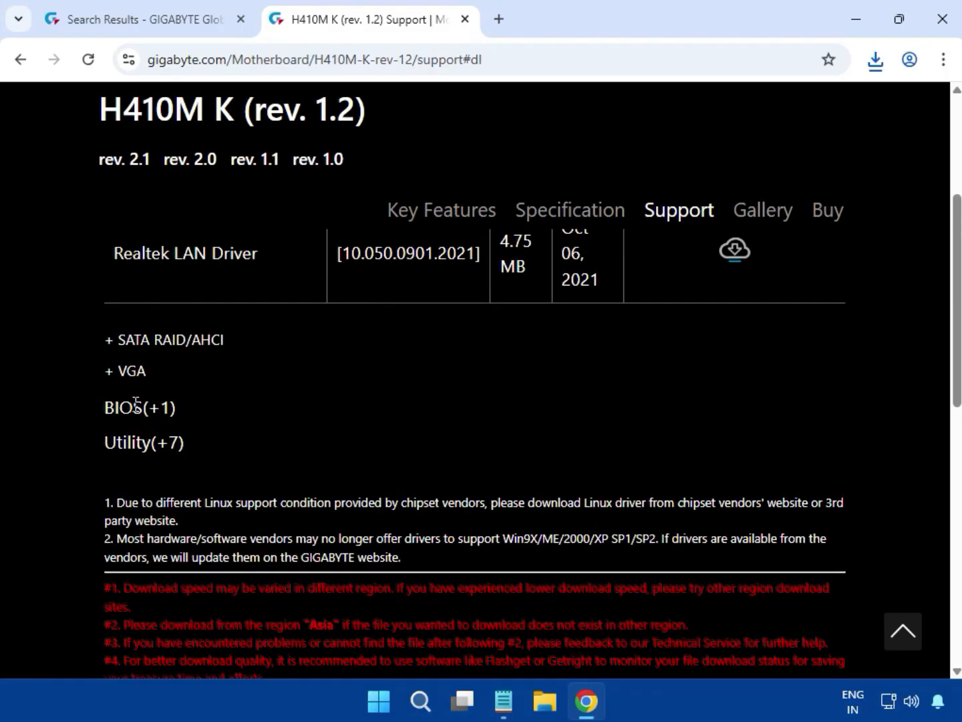
pyautogui.scroll(5, 137, 449)
pyautogui.scroll(-1, 137, 588)
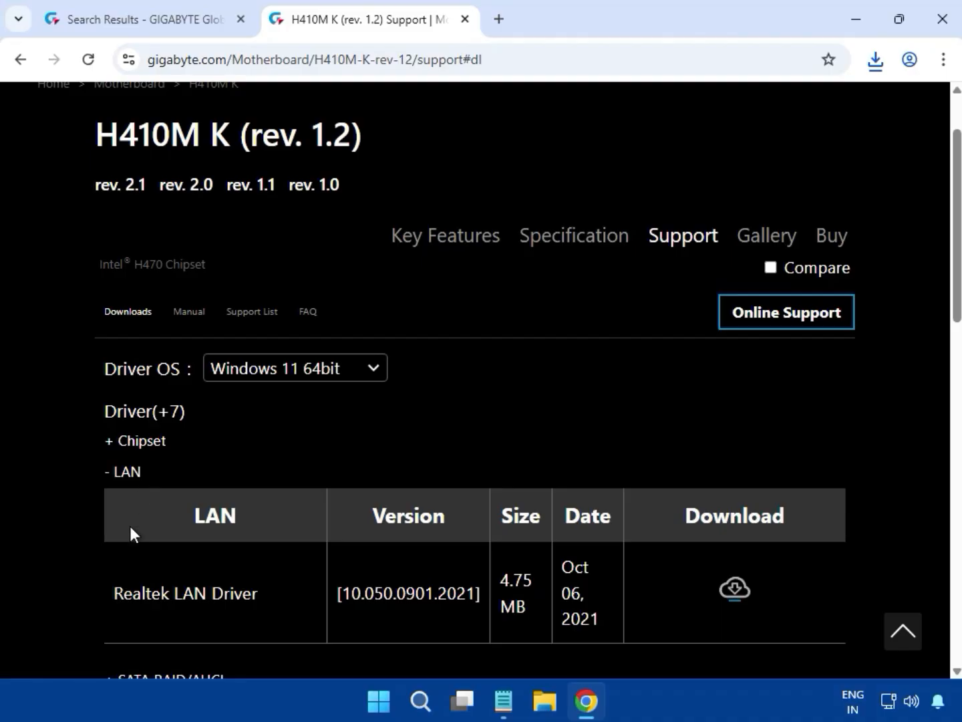
pyautogui.click(729, 597)
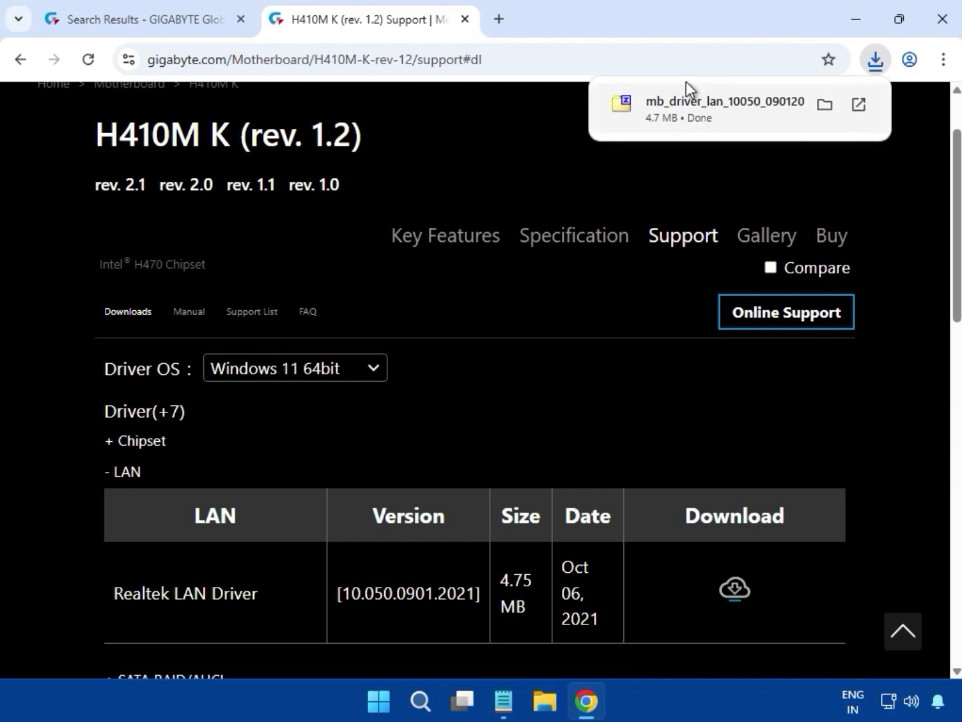
# Step: Run the Realtek installer from the zip's Install_Win10 folder and approve the permission prompt
pyautogui.click(679, 111)
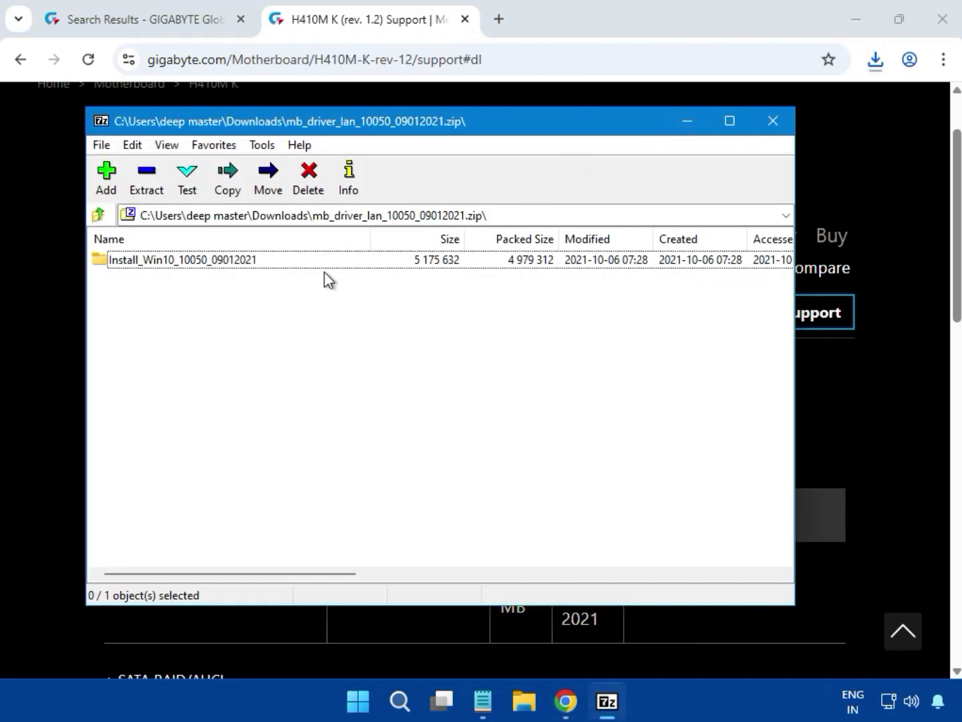
pyautogui.doubleClick(297, 267)
pyautogui.doubleClick(297, 266)
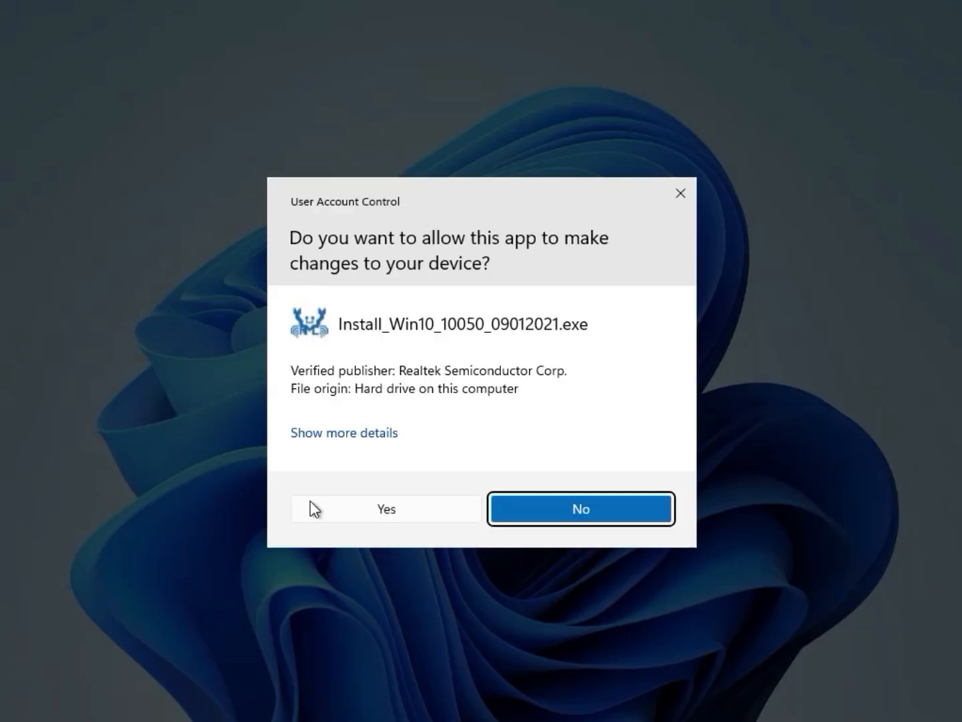
pyautogui.click(361, 511)
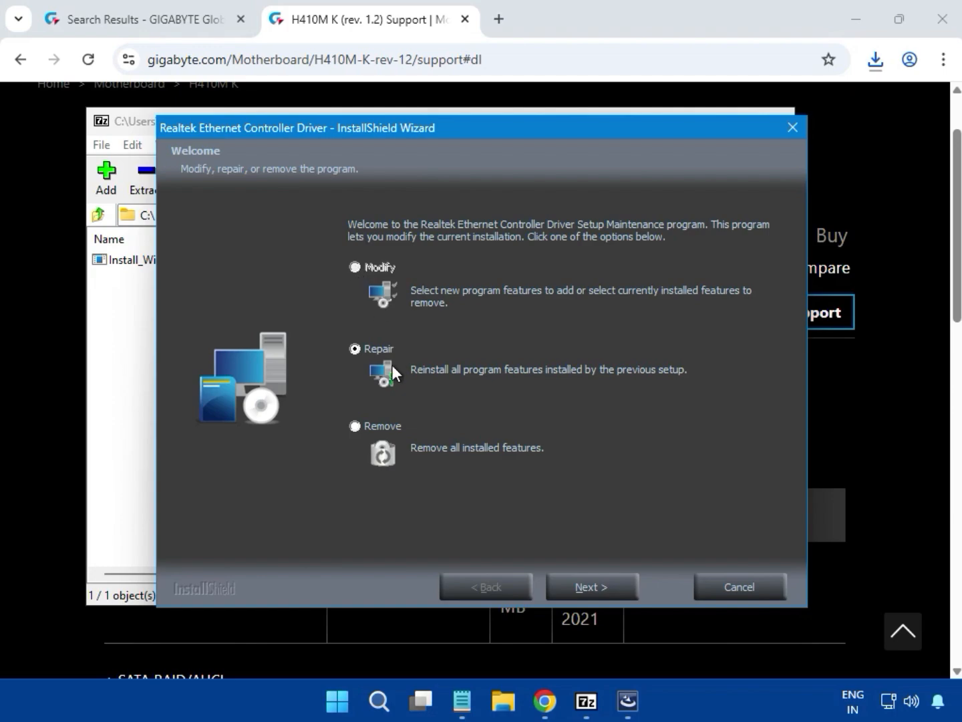
# Step: Repair the Realtek Ethernet driver, accept the 'Network Controller was not found' warning, and close the wizard and 7-Zip
pyautogui.click(600, 586)
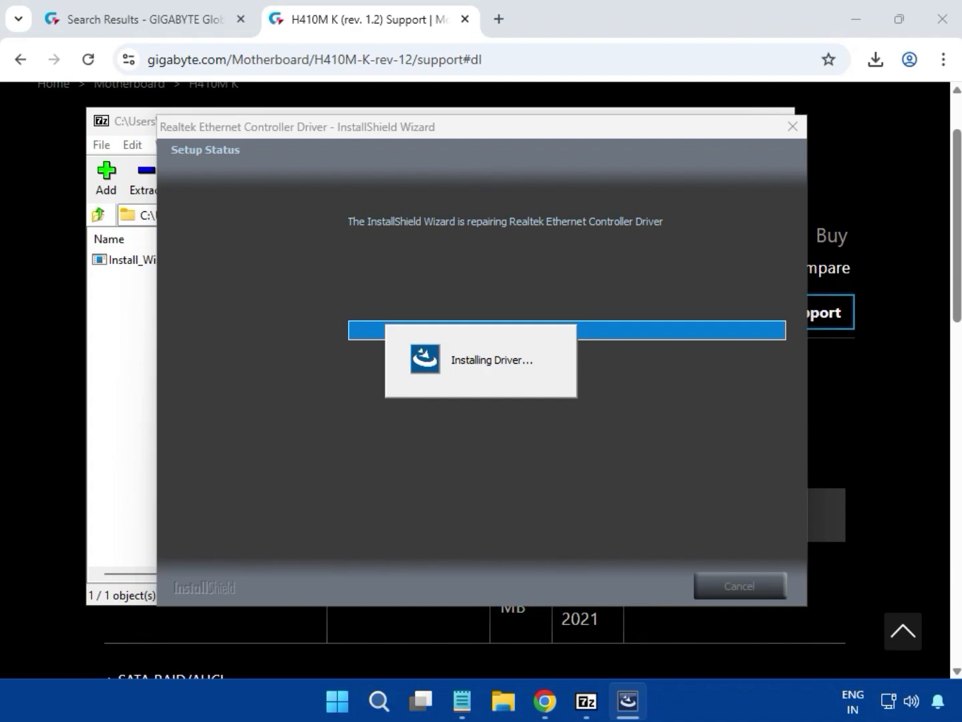
pyautogui.click(577, 405)
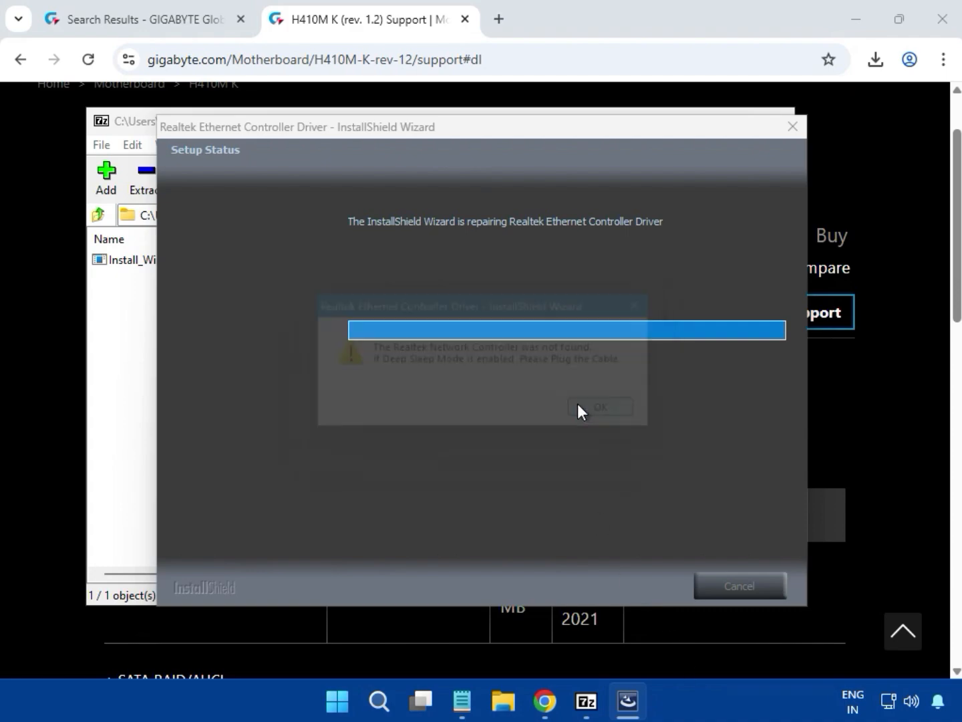
pyautogui.click(607, 581)
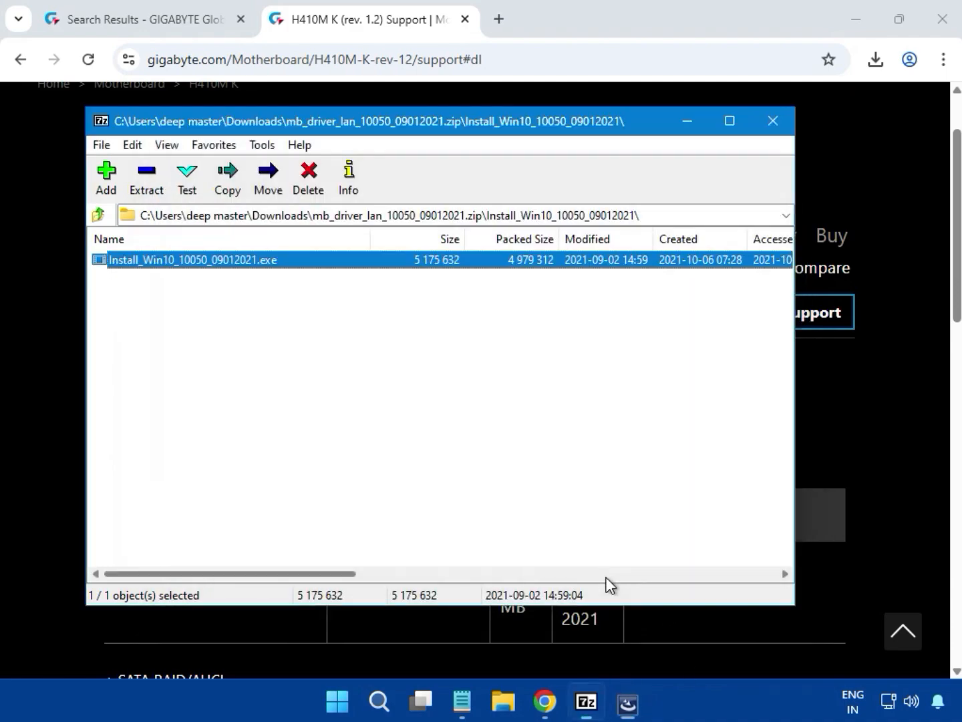
pyautogui.click(771, 123)
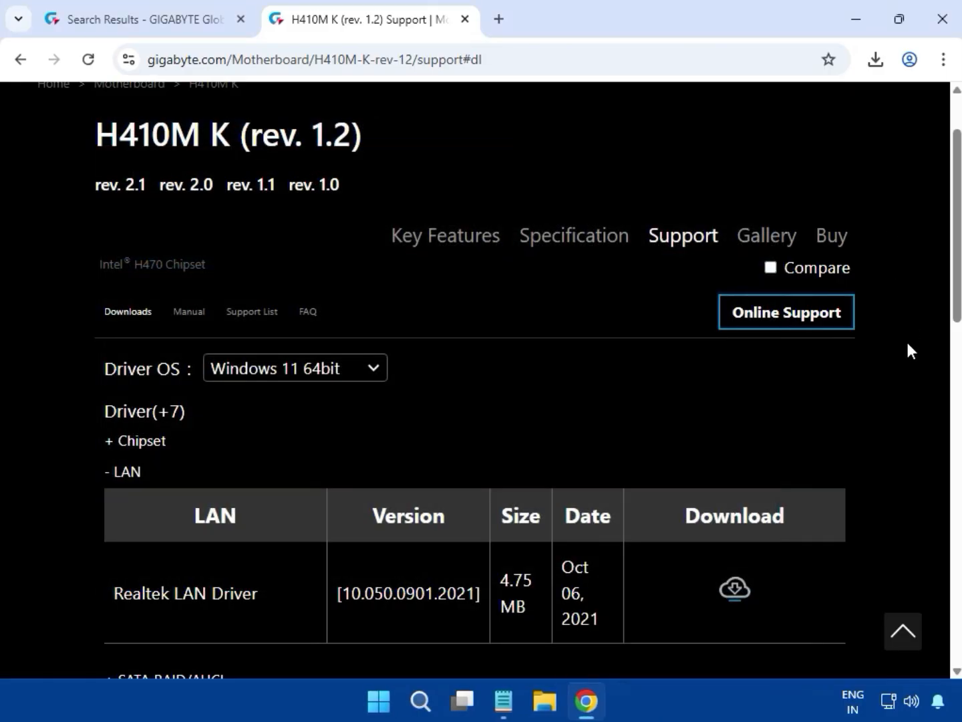
# Step: Expand the VGA drivers, download Intel Graphics Driver 30.0.101.1273, and show recent downloads
pyautogui.scroll(-5, 906, 348)
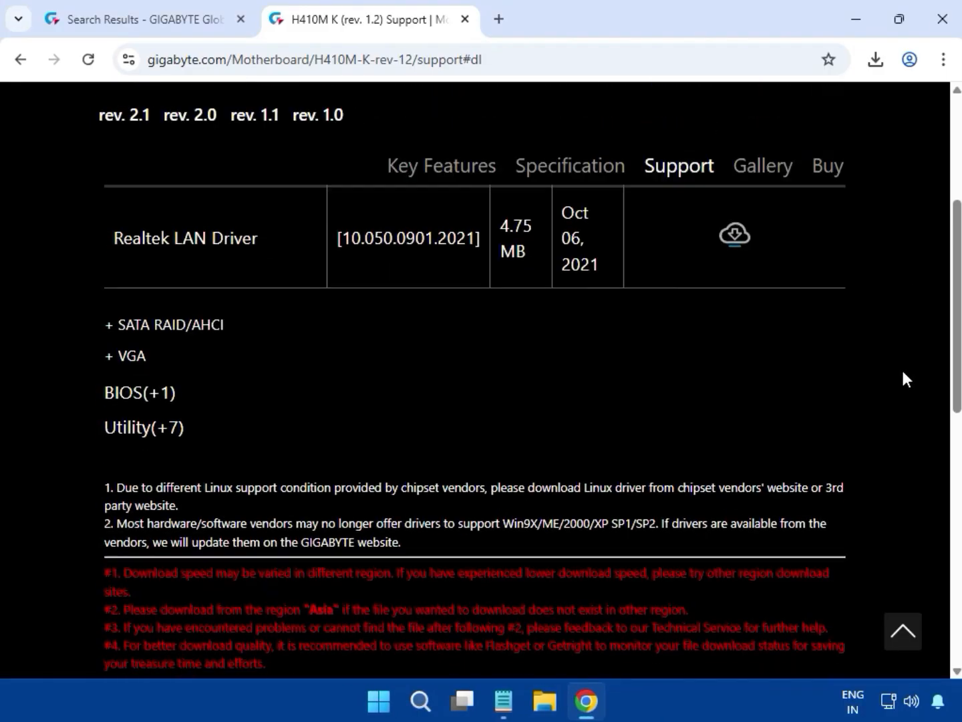
pyautogui.click(107, 356)
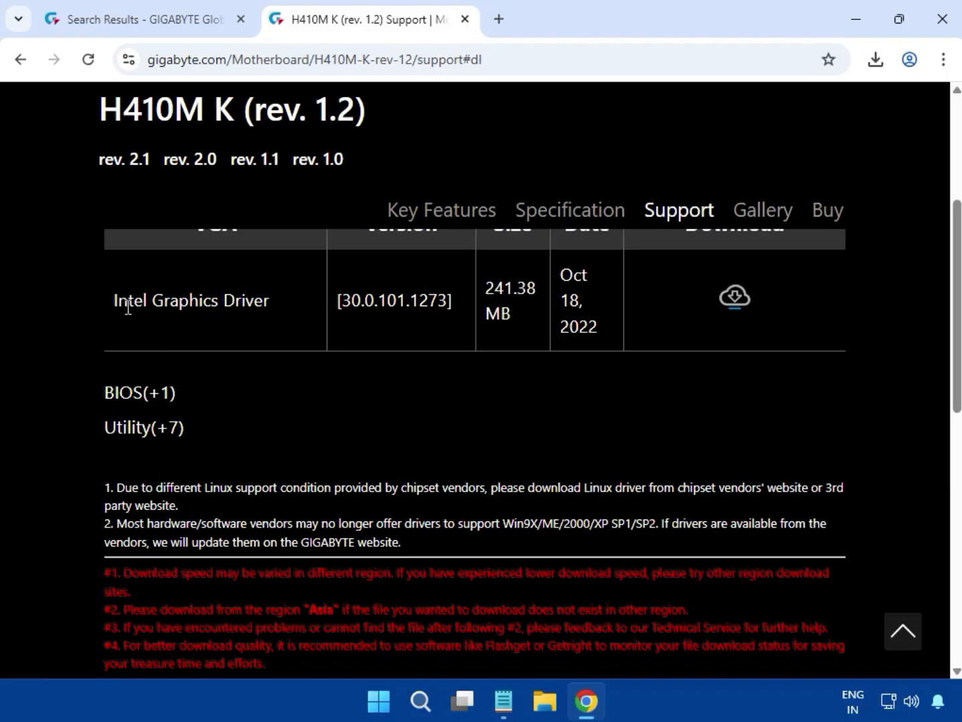
pyautogui.moveTo(128, 308); pyautogui.dragTo(255, 309)
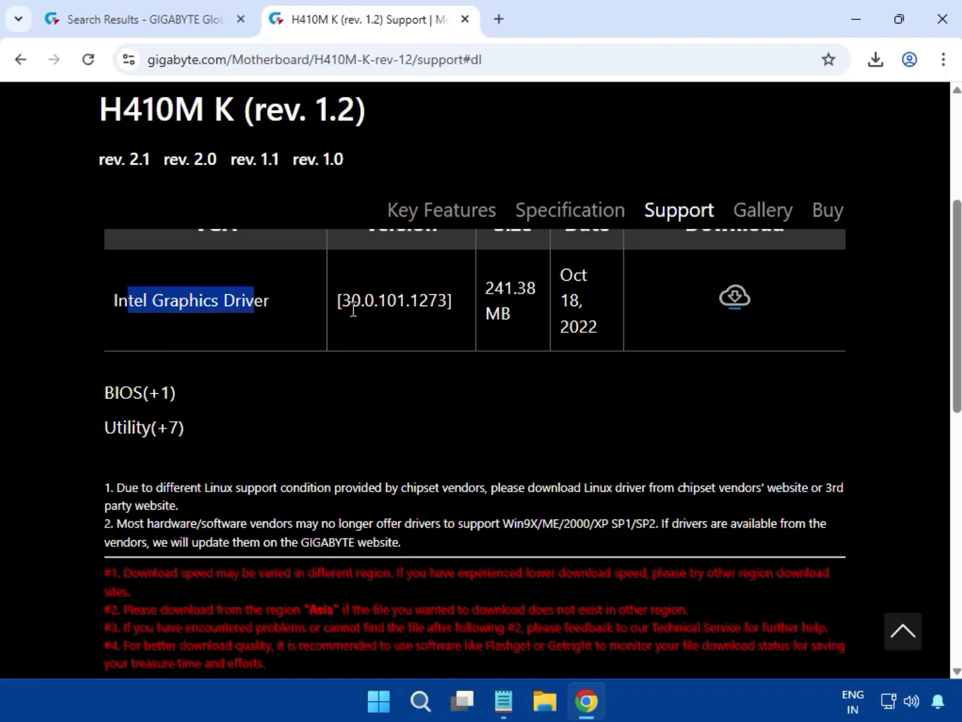
pyautogui.click(733, 300)
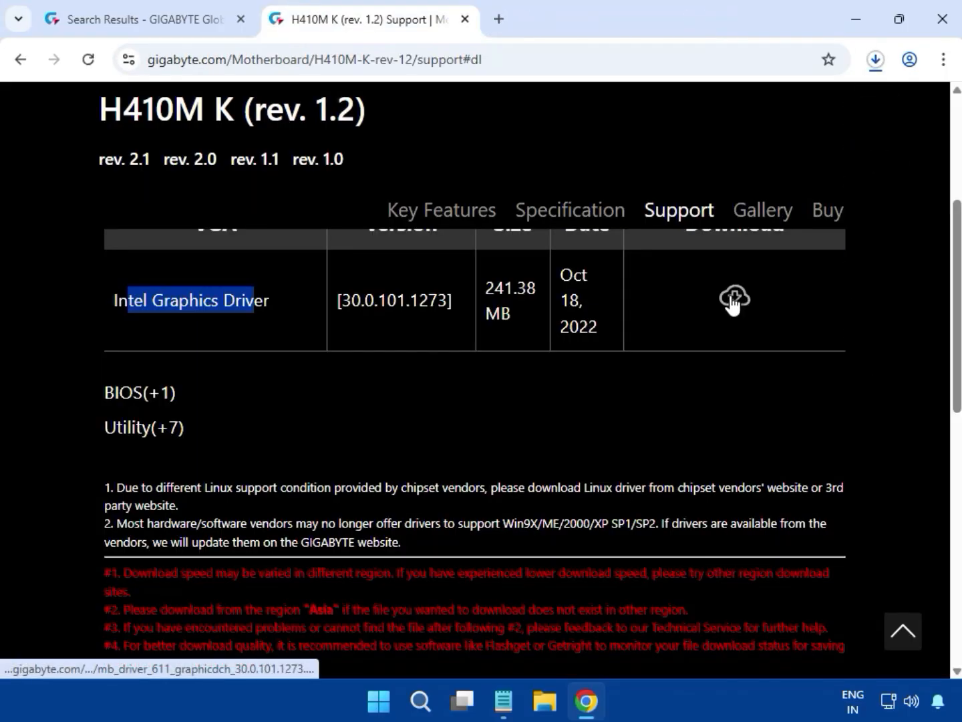
pyautogui.click(870, 69)
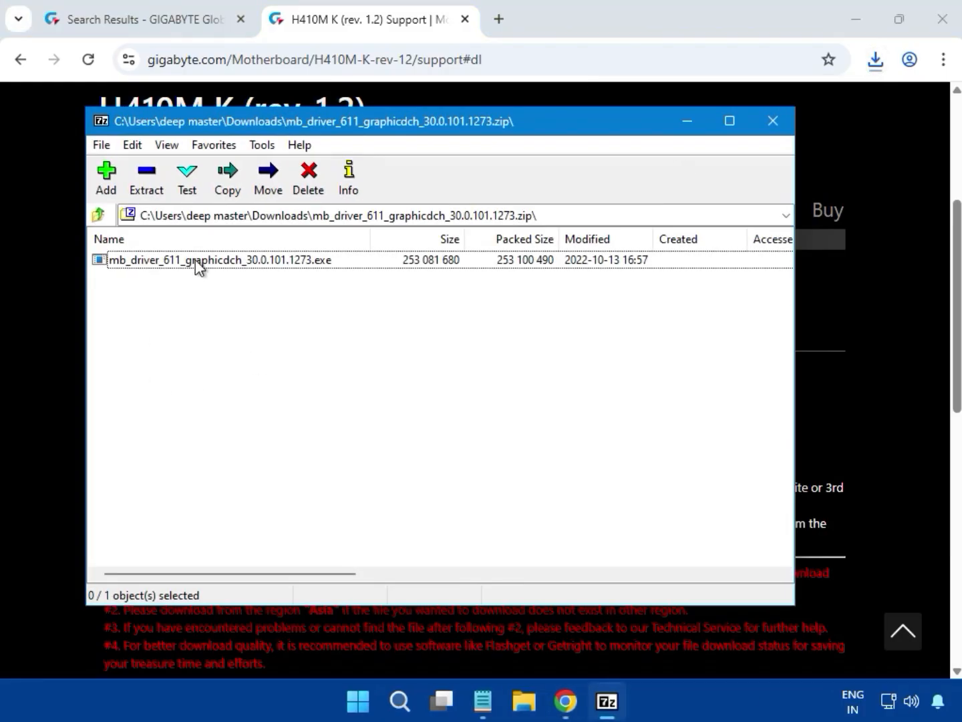
# Step: Run mb_driver_611_graphicdch_30.0.101.1273.exe from the graphics zip in 7-Zip and approve its permission prompt
pyautogui.click(195, 257)
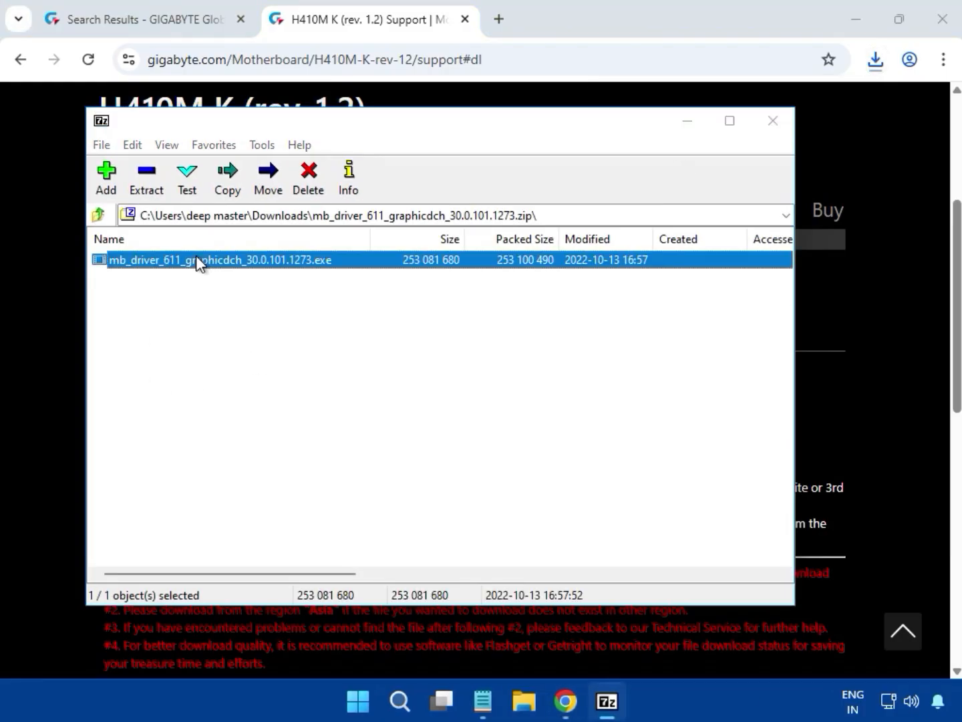
pyautogui.doubleClick(195, 260)
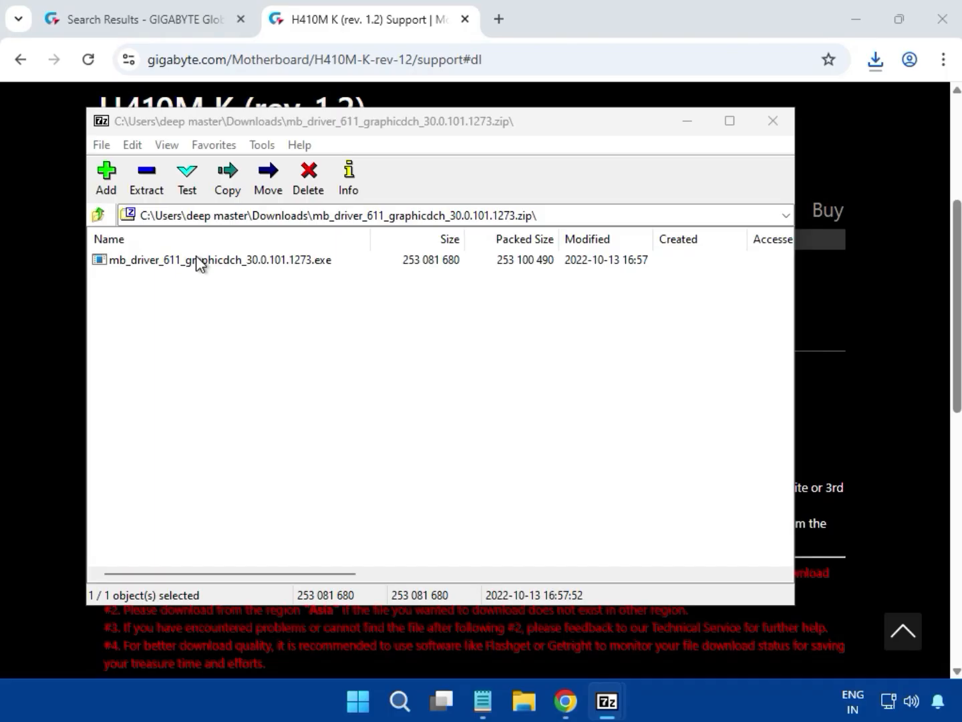
pyautogui.click(195, 255)
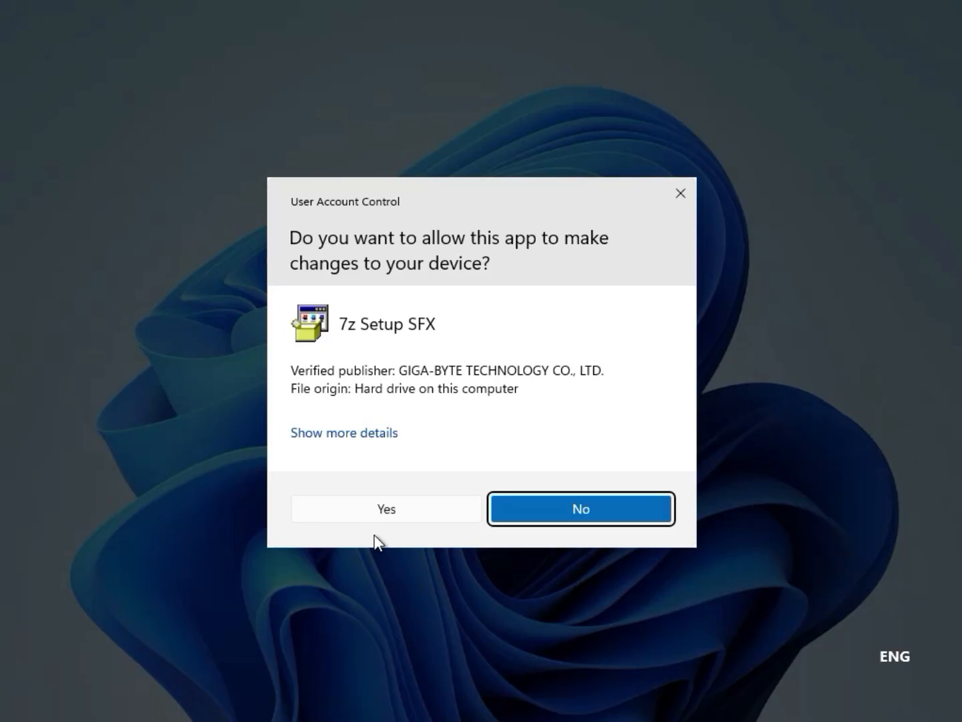
pyautogui.click(370, 510)
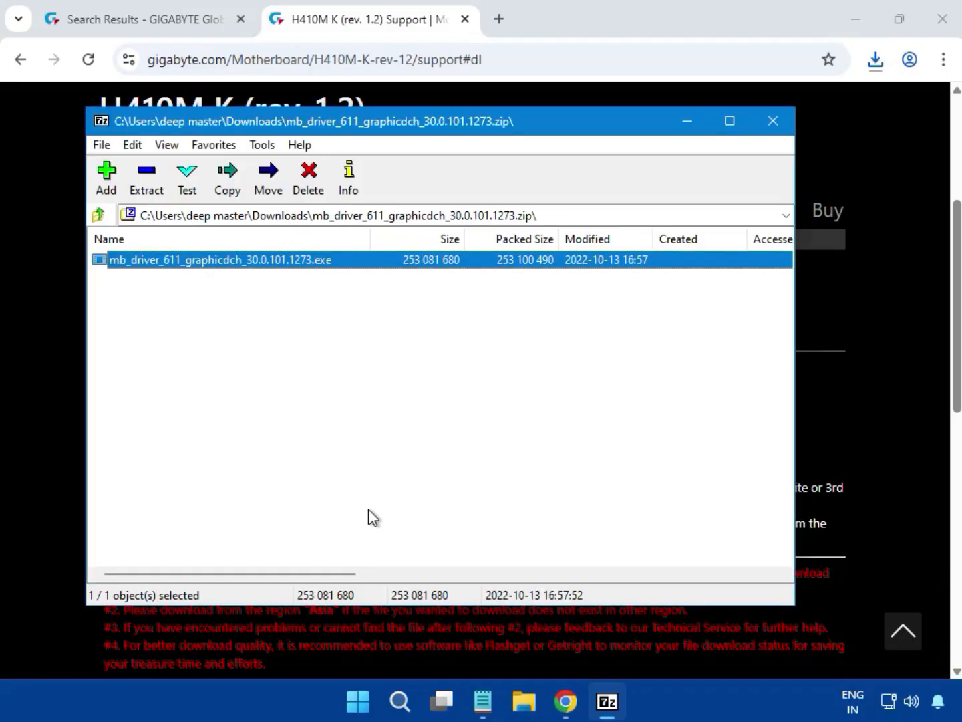